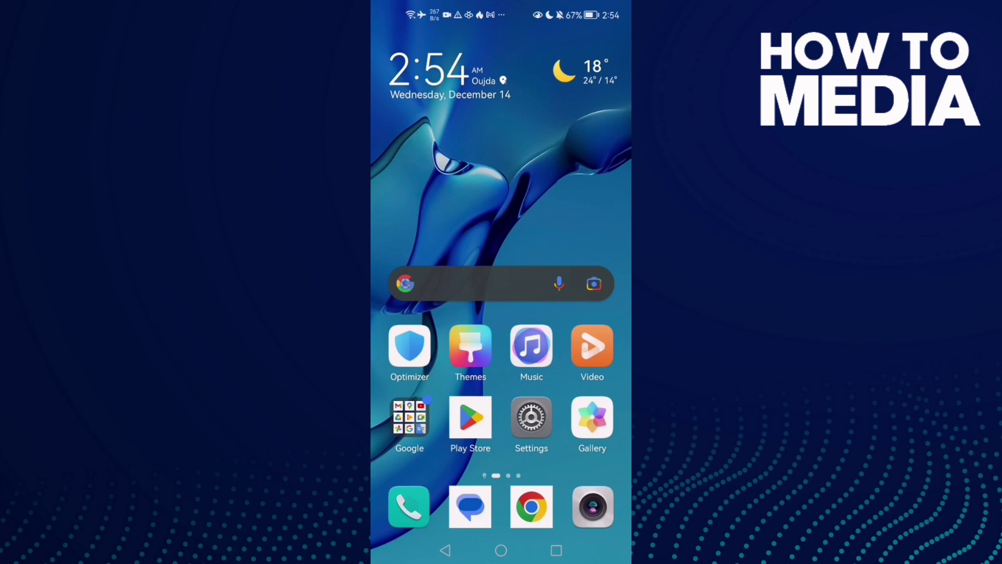
# - Swipe to the apps page and launch VK to its Home news feed
pyautogui.moveTo(580, 235); pyautogui.dragTo(407, 235)
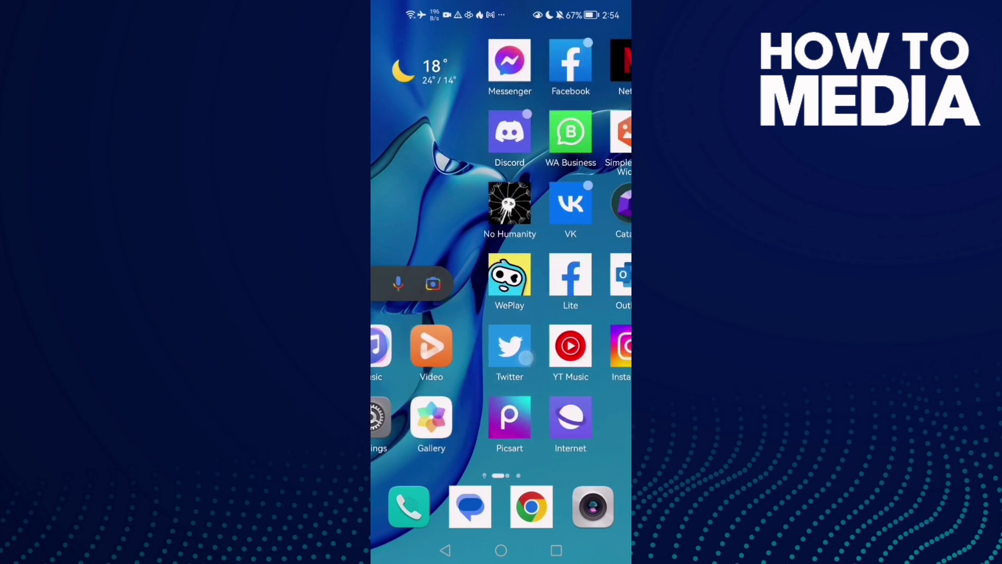
pyautogui.click(471, 203)
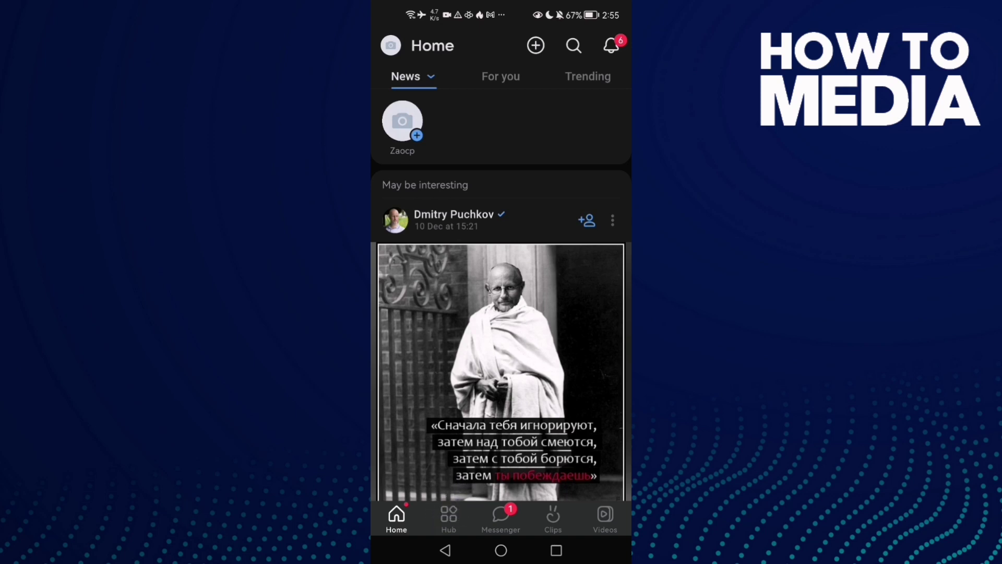
# - Go from Hub through the main menu and Settings to the Notifications page
pyautogui.click(449, 518)
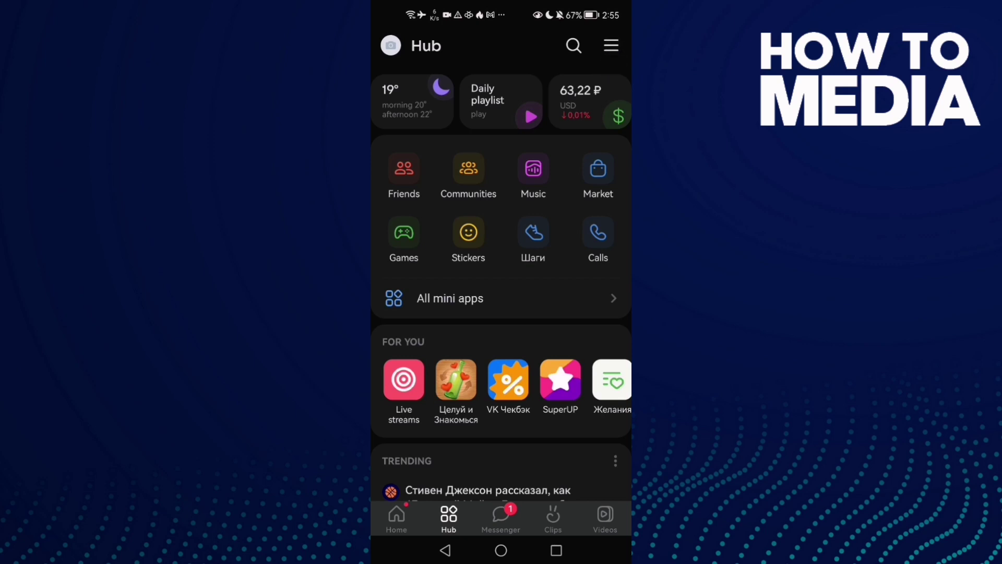
pyautogui.click(612, 46)
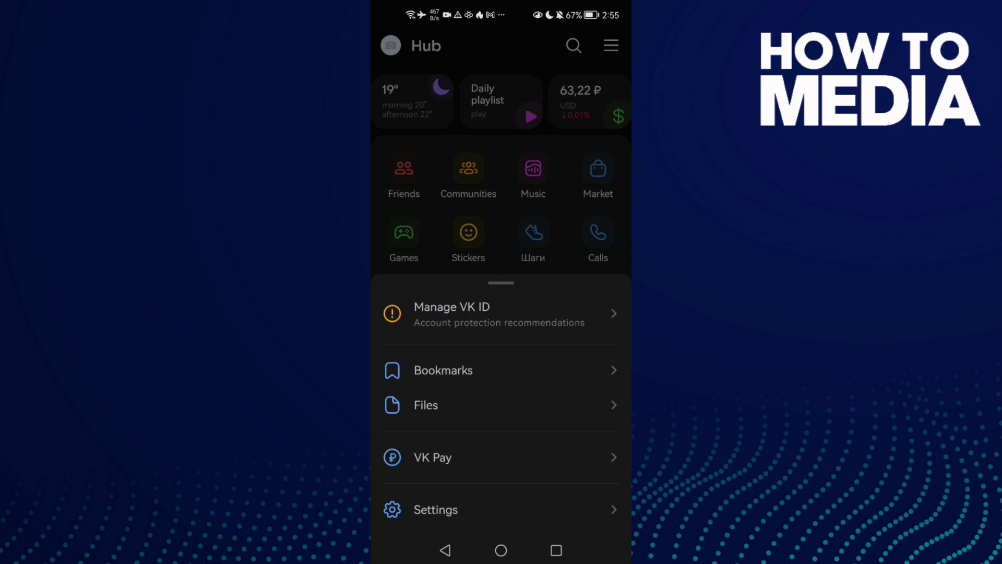
pyautogui.click(459, 516)
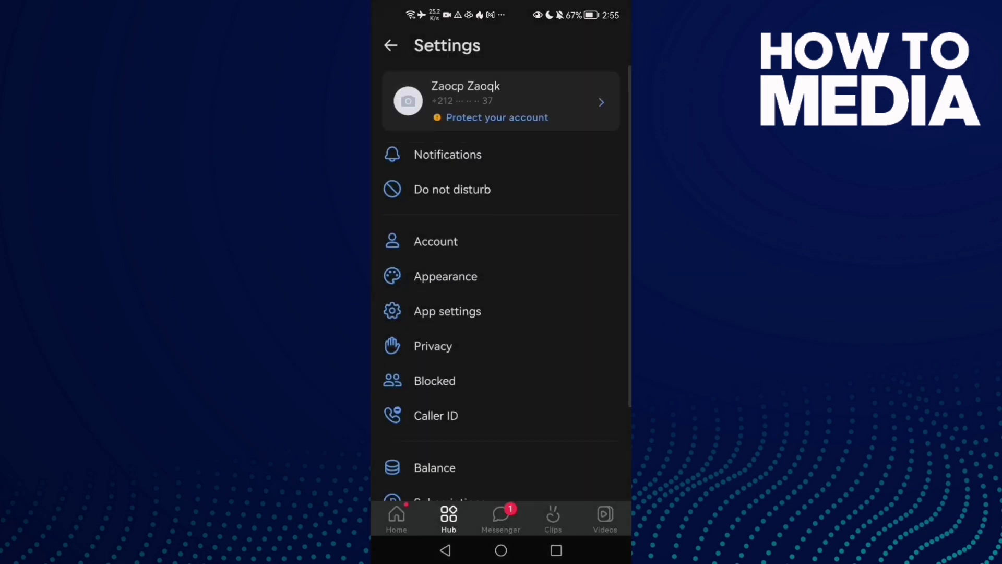
pyautogui.click(546, 150)
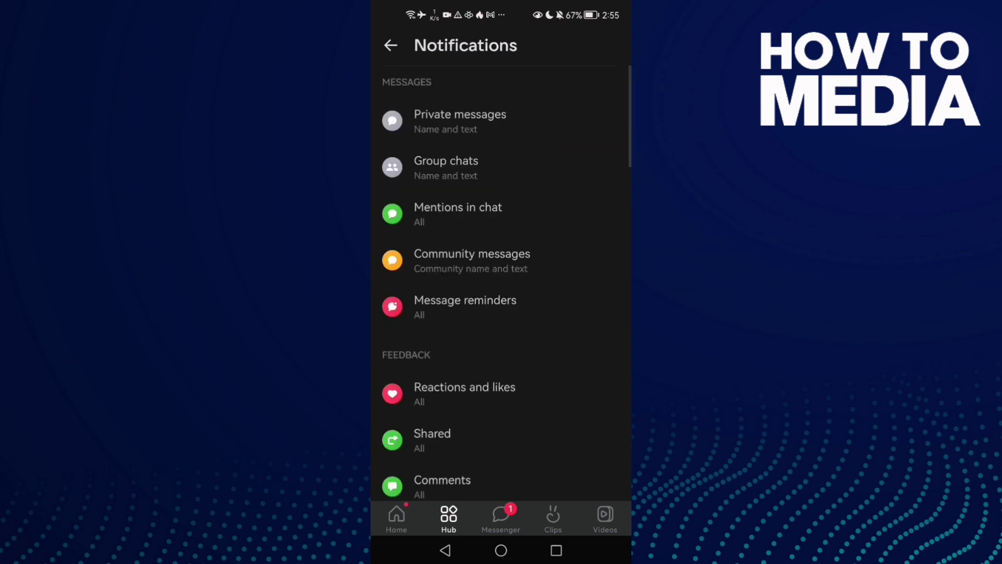
# - Open Group chats under Messages to view its preview and push notification settings
pyautogui.click(513, 166)
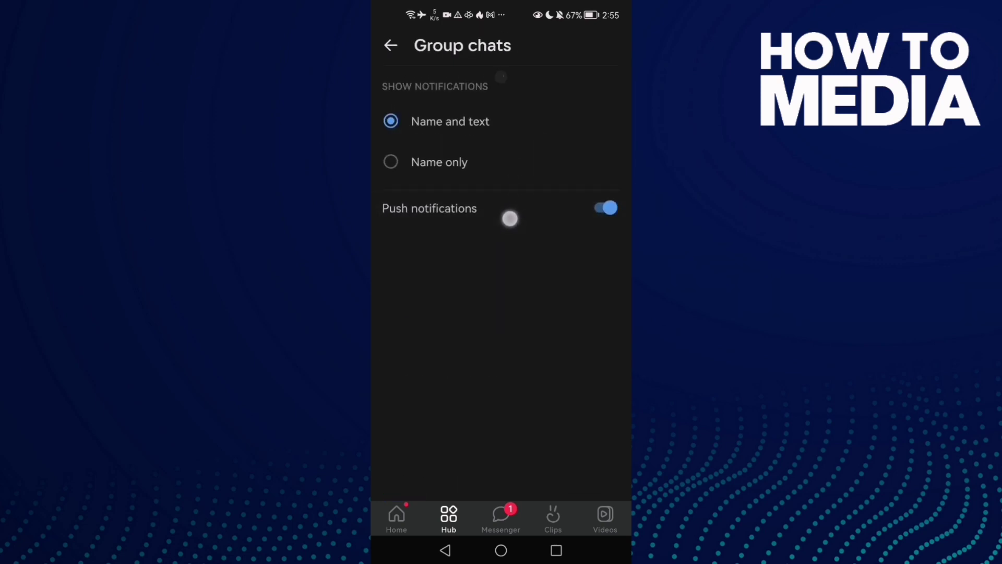